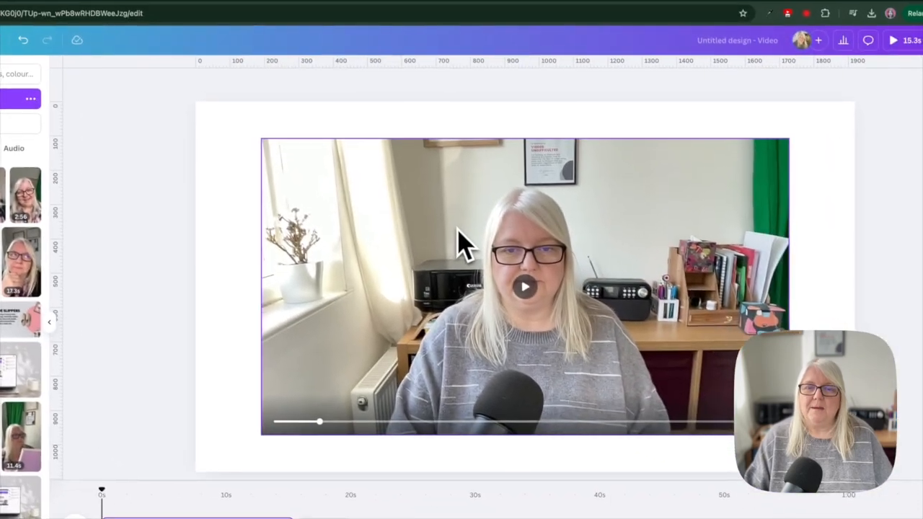
# - Move the video into the page's upper-left corner and enlarge it to fill the whole page
pyautogui.click(648, 317)
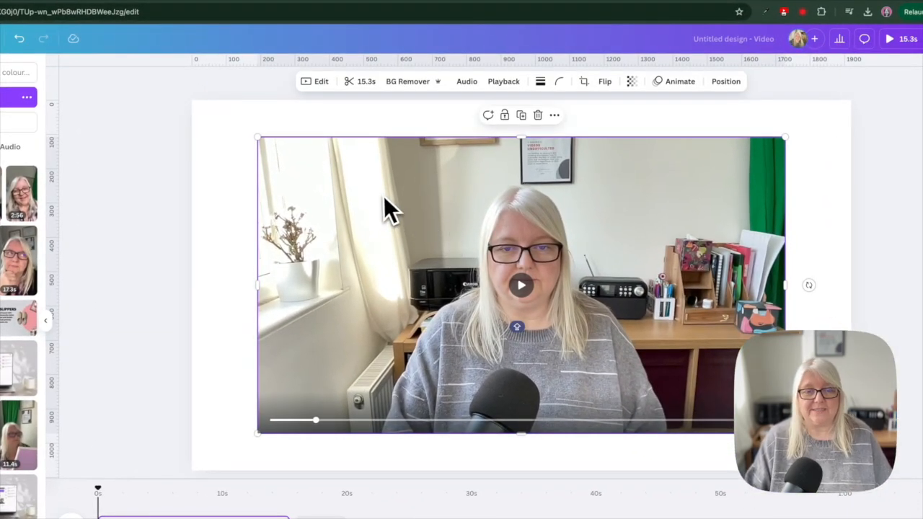
pyautogui.moveTo(385, 206); pyautogui.dragTo(317, 164)
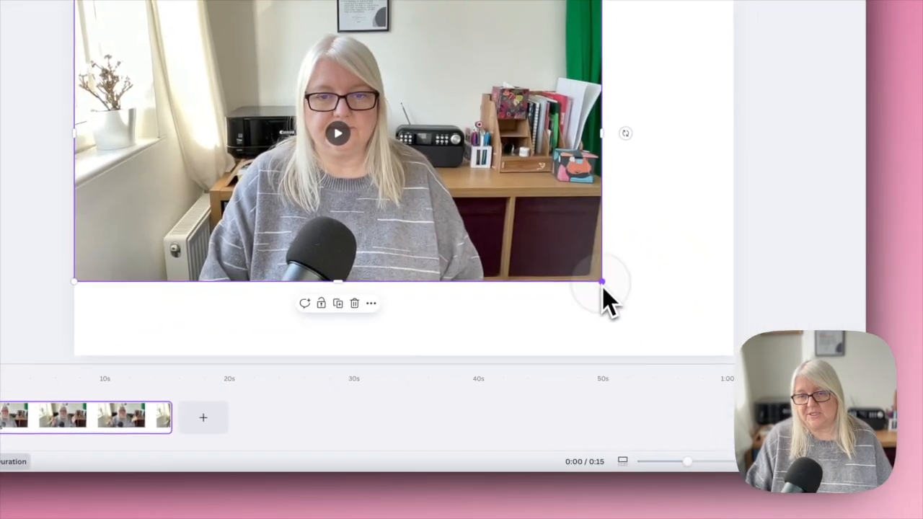
pyautogui.moveTo(720, 398); pyautogui.dragTo(796, 453)
pyautogui.moveTo(676, 338); pyautogui.dragTo(727, 366)
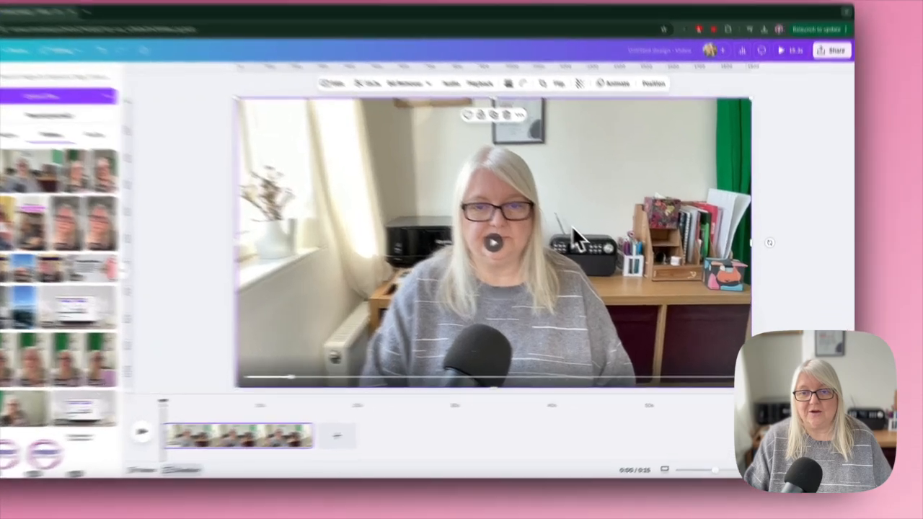
# - Set the video as the page background and align a duplicate copy exactly over it
pyautogui.rightClick(570, 225)
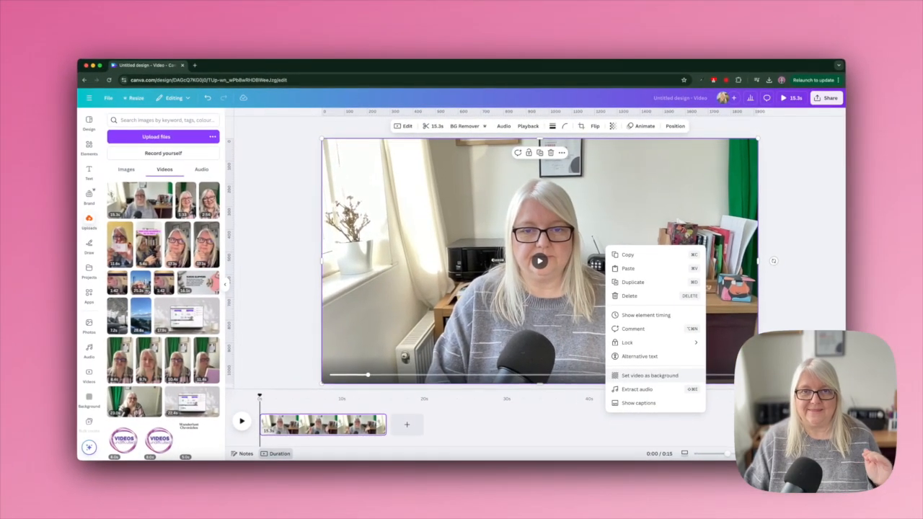
pyautogui.click(686, 376)
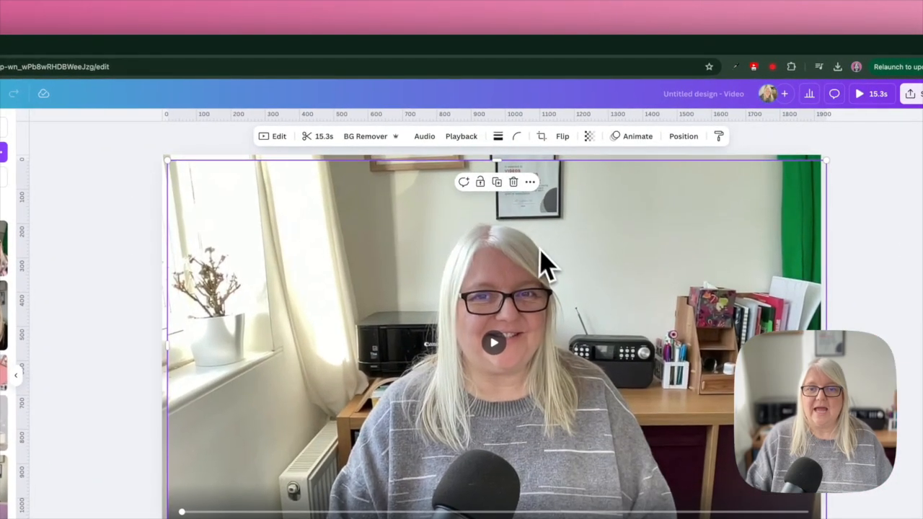
pyautogui.moveTo(545, 266); pyautogui.dragTo(542, 252)
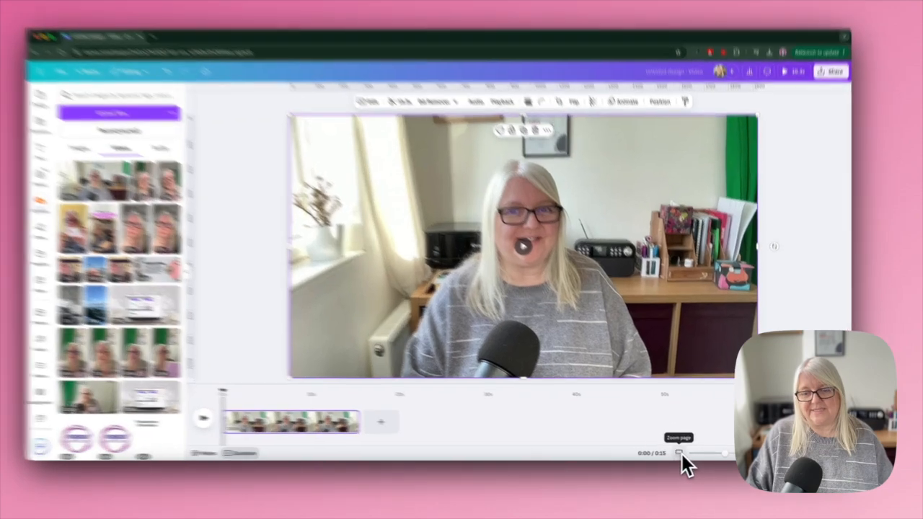
# - Mute the audio of the front video copy
pyautogui.click(679, 453)
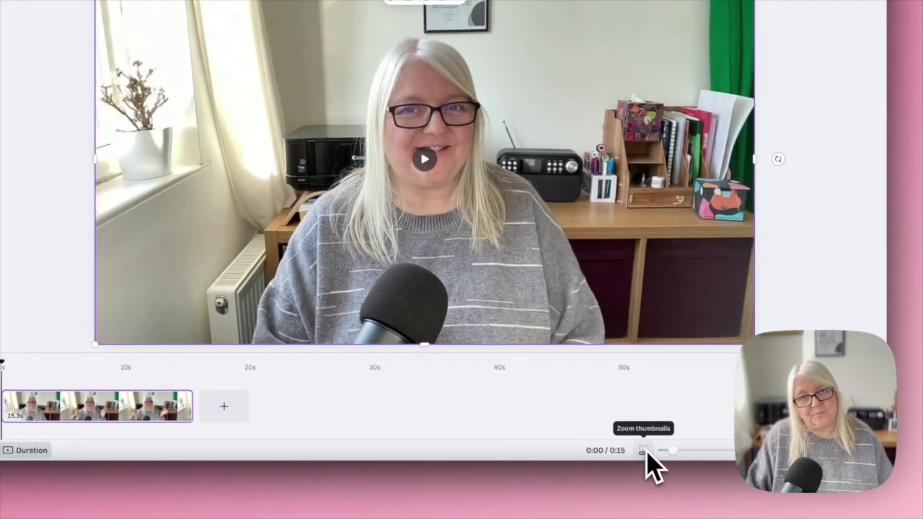
pyautogui.moveTo(672, 450); pyautogui.dragTo(709, 454)
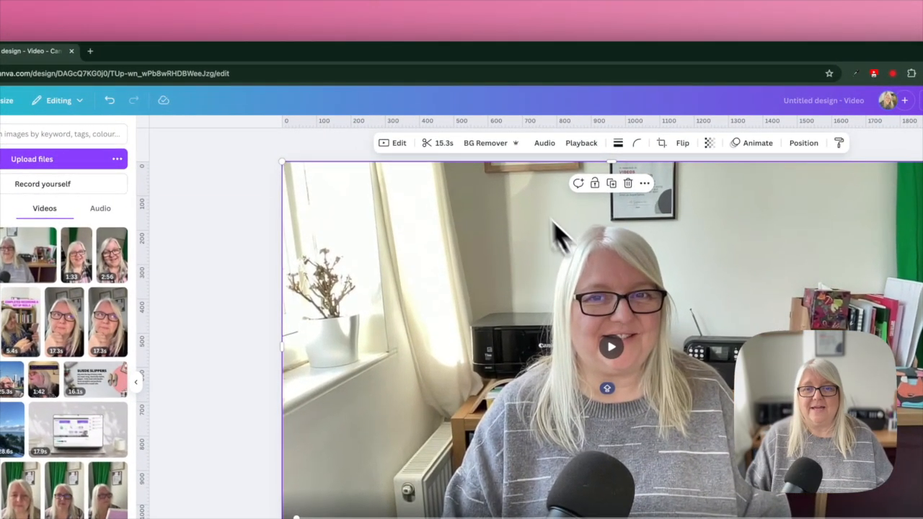
pyautogui.click(545, 144)
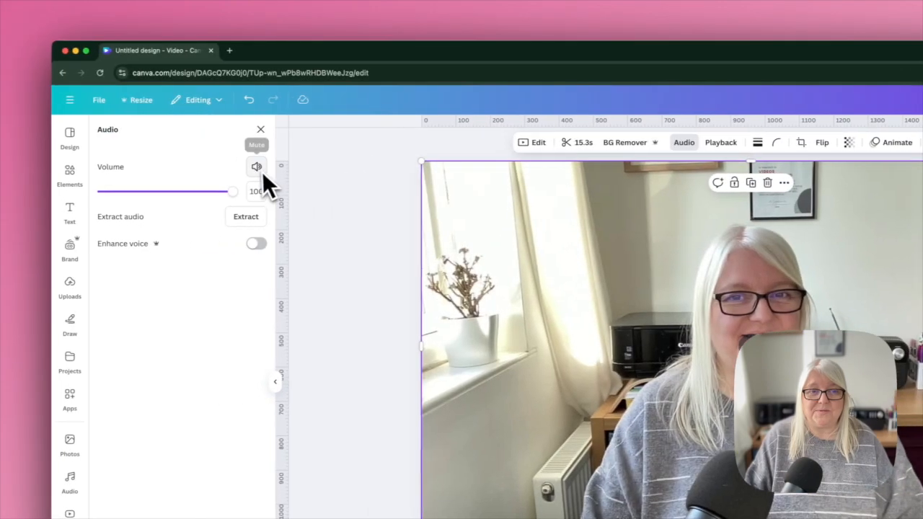
pyautogui.click(195, 167)
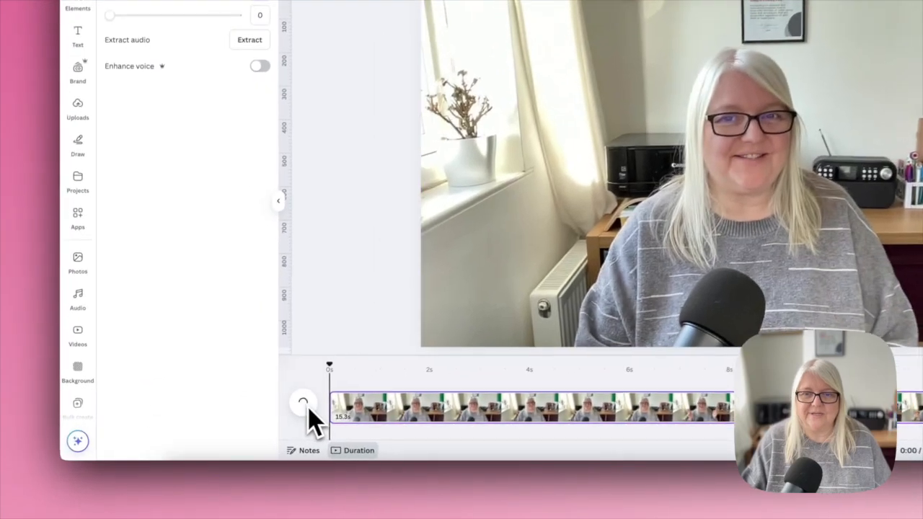
# - Play the video to find the start point, split the page at about 3.6 seconds and delete the opening section
pyautogui.click(266, 415)
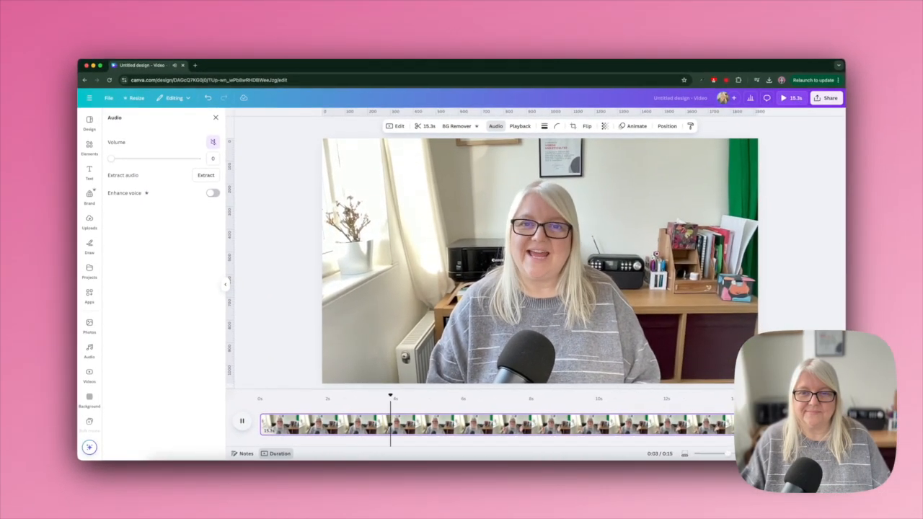
pyautogui.click(242, 421)
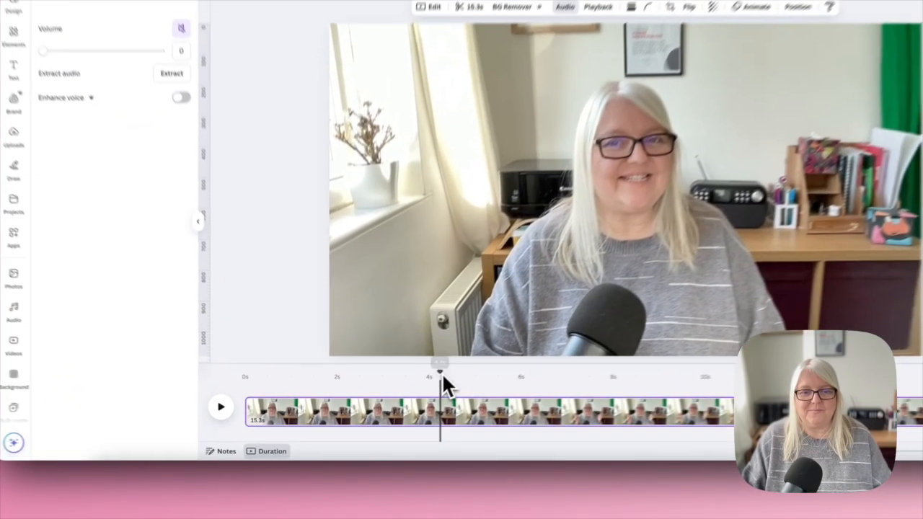
pyautogui.moveTo(405, 397); pyautogui.dragTo(341, 397)
pyautogui.moveTo(364, 360); pyautogui.dragTo(363, 360)
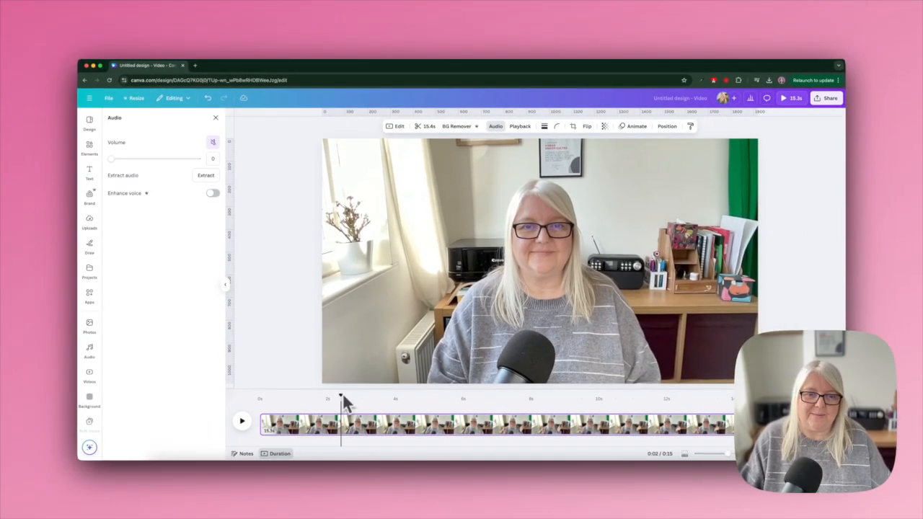
pyautogui.click(244, 422)
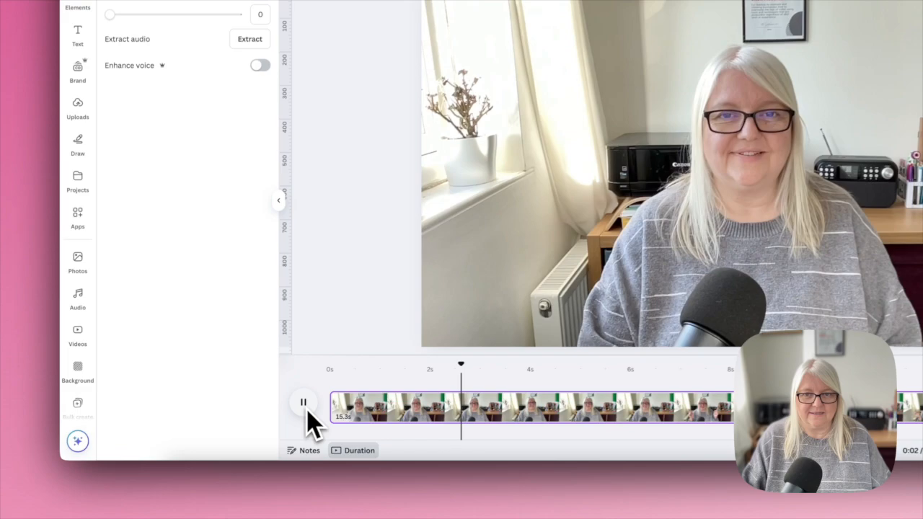
pyautogui.click(304, 406)
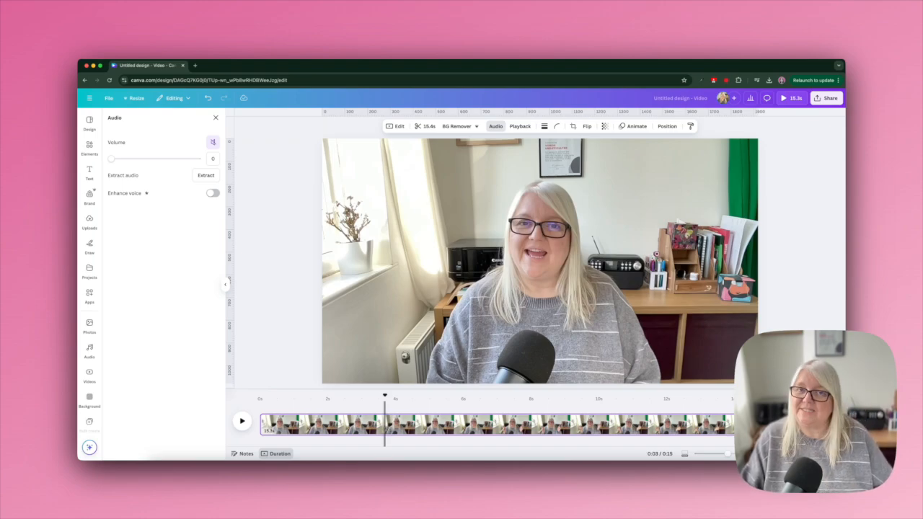
pyautogui.press('s')
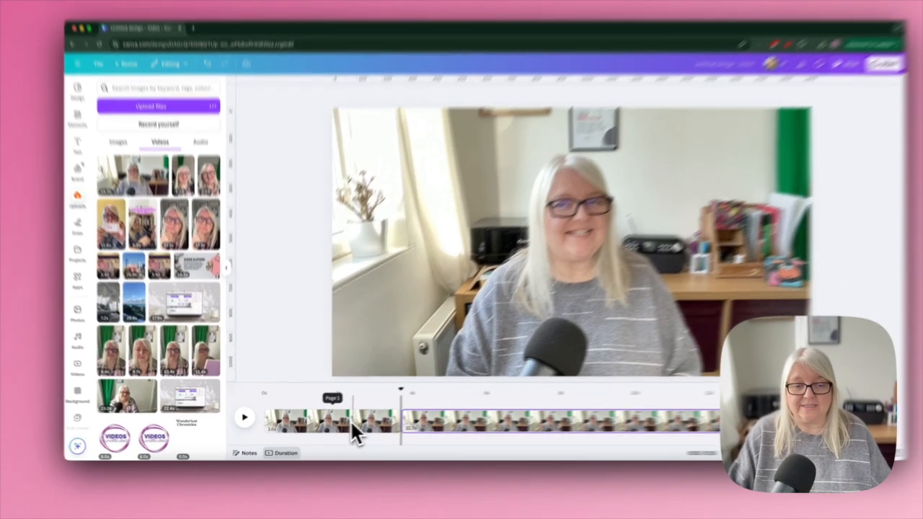
pyautogui.click(350, 422)
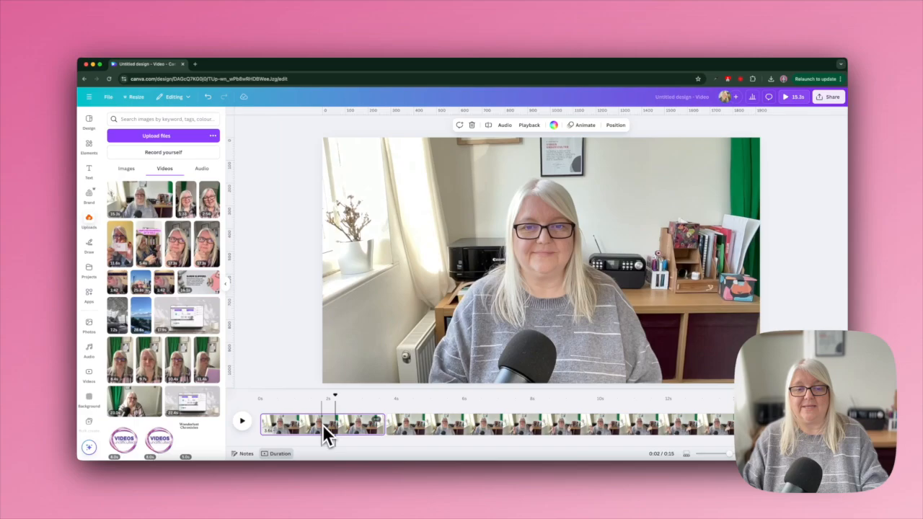
pyautogui.press('Delete')
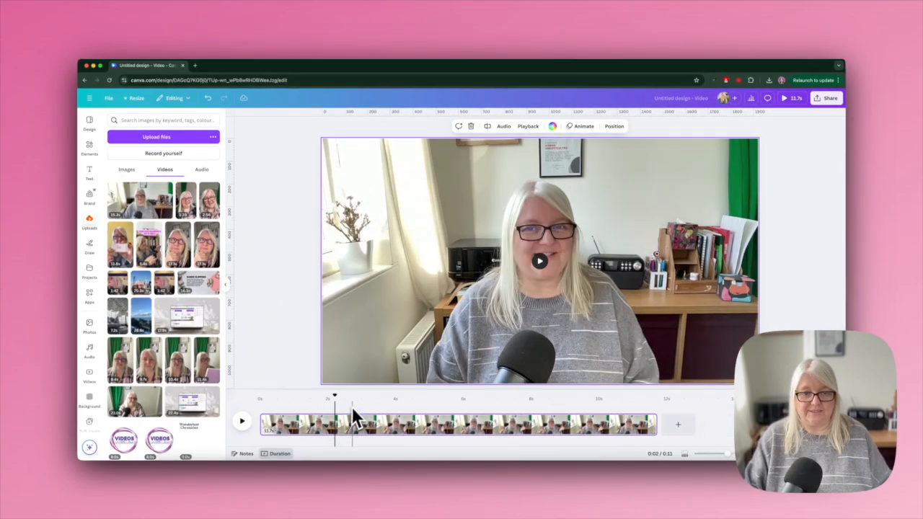
# - Find the end point of the gesture, split the page just after 8 seconds and delete the closing section
pyautogui.moveTo(336, 398); pyautogui.dragTo(485, 407)
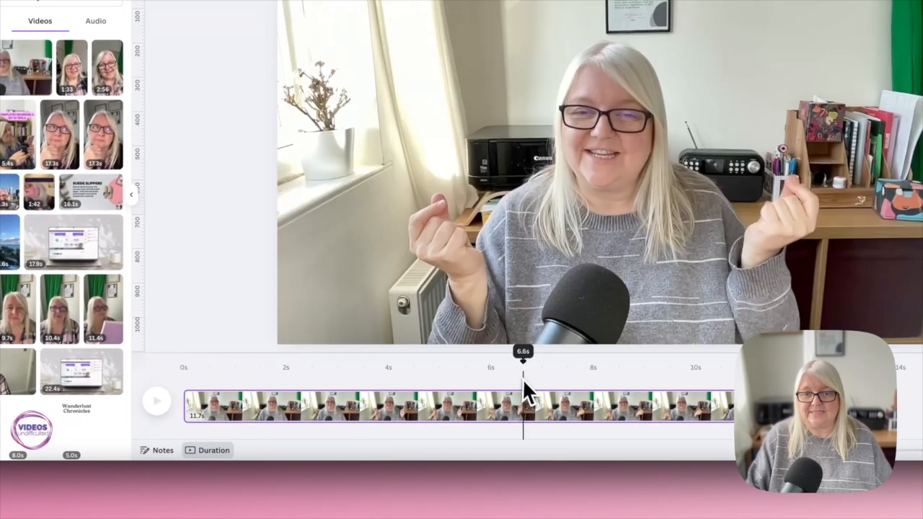
pyautogui.moveTo(523, 382)
pyautogui.mouseDown()
pyautogui.moveTo(594, 391)
pyautogui.moveTo(529, 386)
pyautogui.mouseUp()
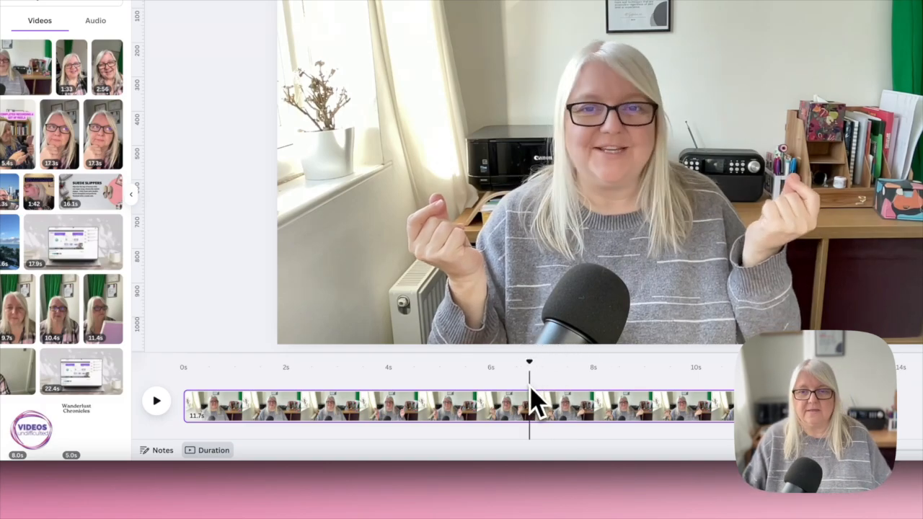
pyautogui.press('space')
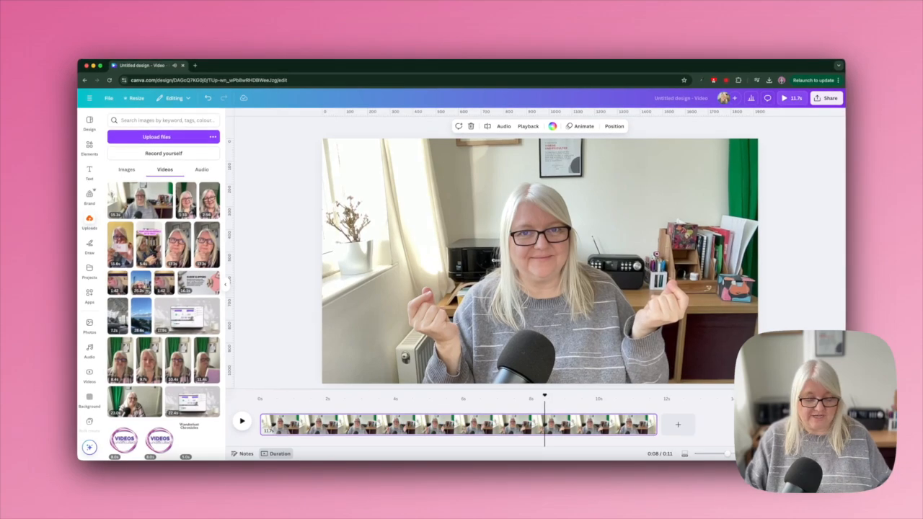
pyautogui.press('s')
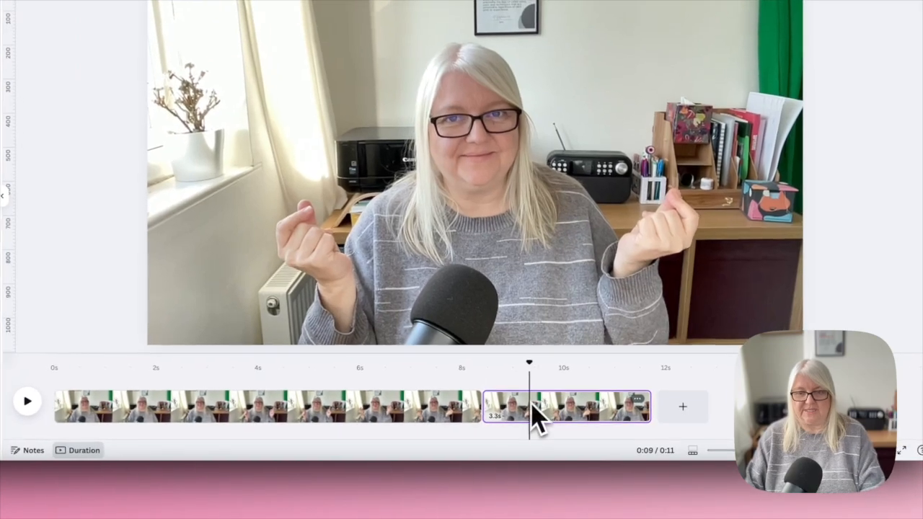
pyautogui.press('Delete')
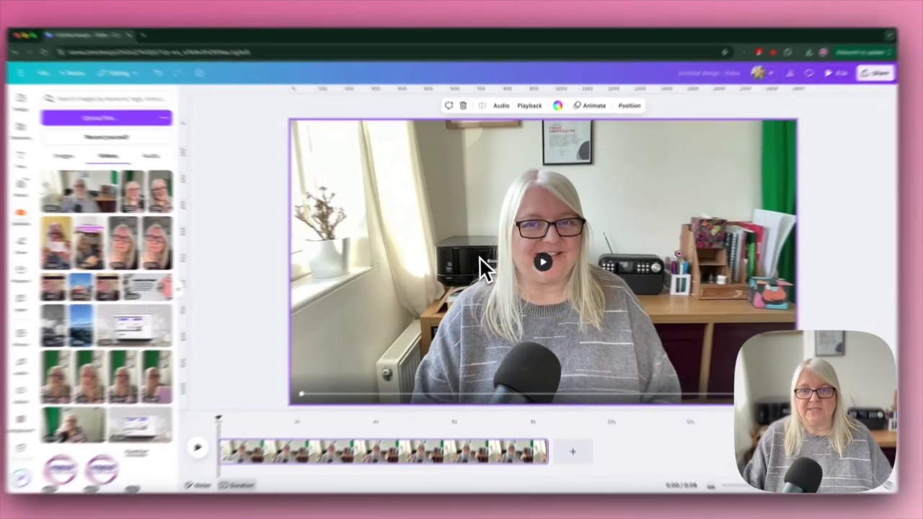
# - Remove the background from the front video copy, shifting it aside to check the cutout and realigning it over the background video
pyautogui.click(495, 262)
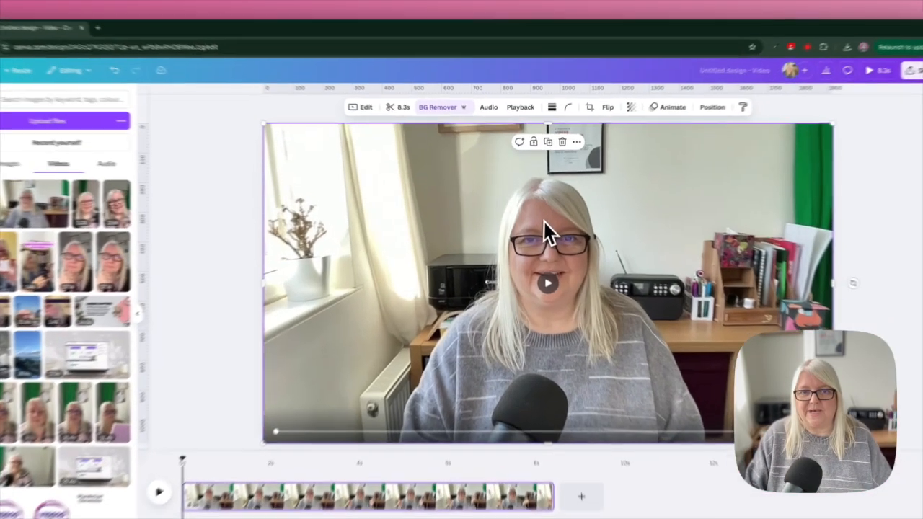
pyautogui.moveTo(536, 213); pyautogui.dragTo(637, 233)
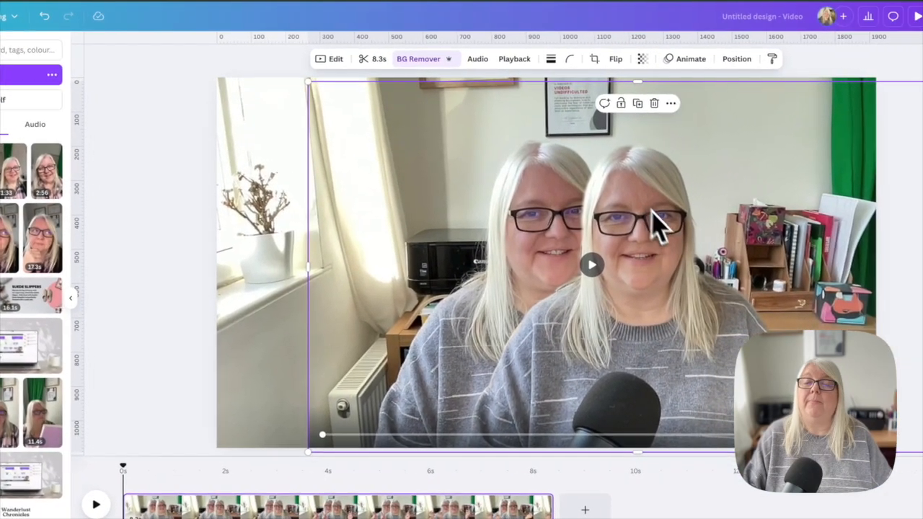
pyautogui.moveTo(629, 199); pyautogui.dragTo(547, 209)
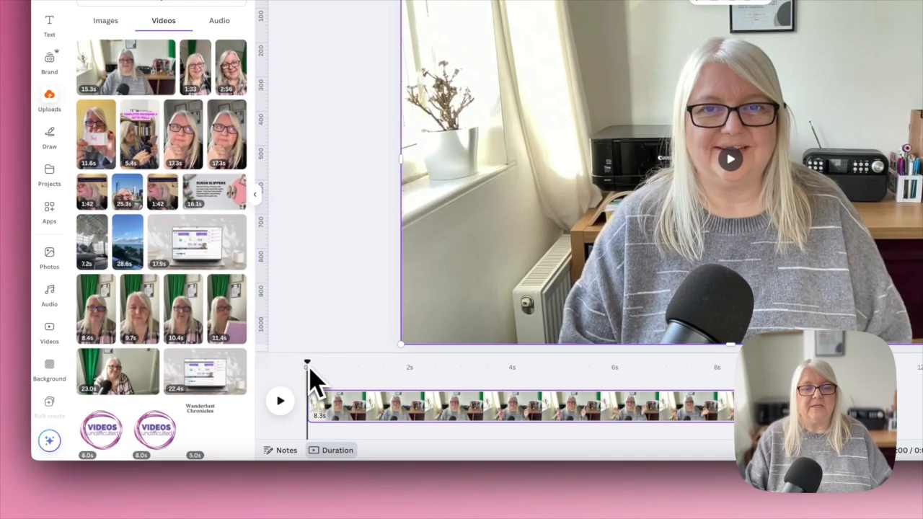
# - Add a heading text box at the pointing gesture about 4.5 seconds in, and enlarge it across the presenter to font size 228
pyautogui.click(284, 407)
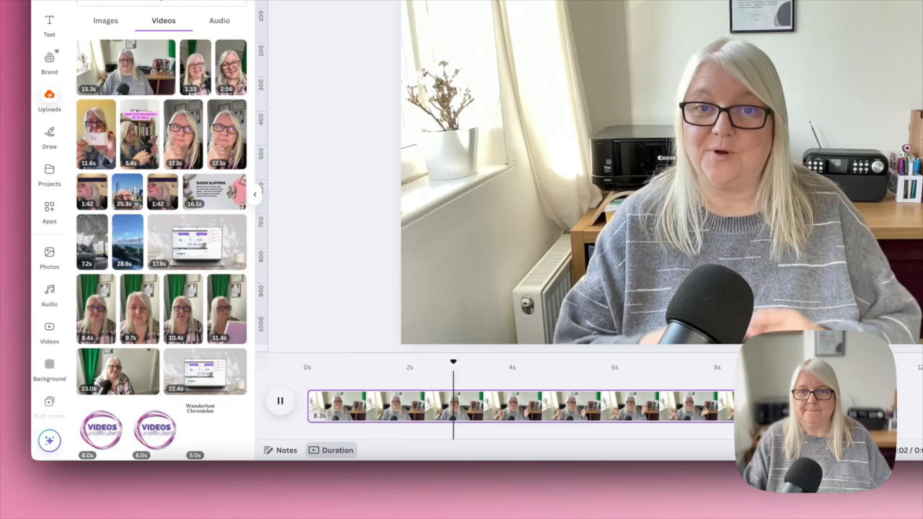
pyautogui.press('space')
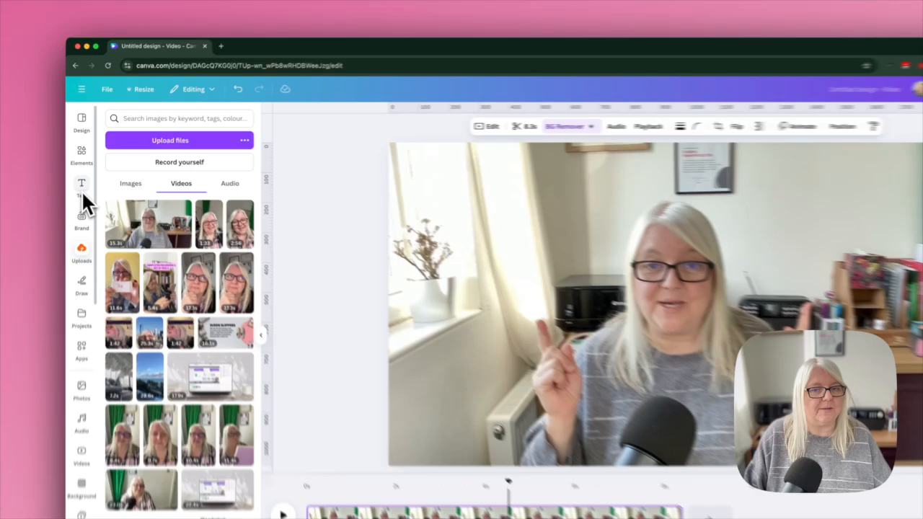
pyautogui.click(89, 171)
pyautogui.click(148, 225)
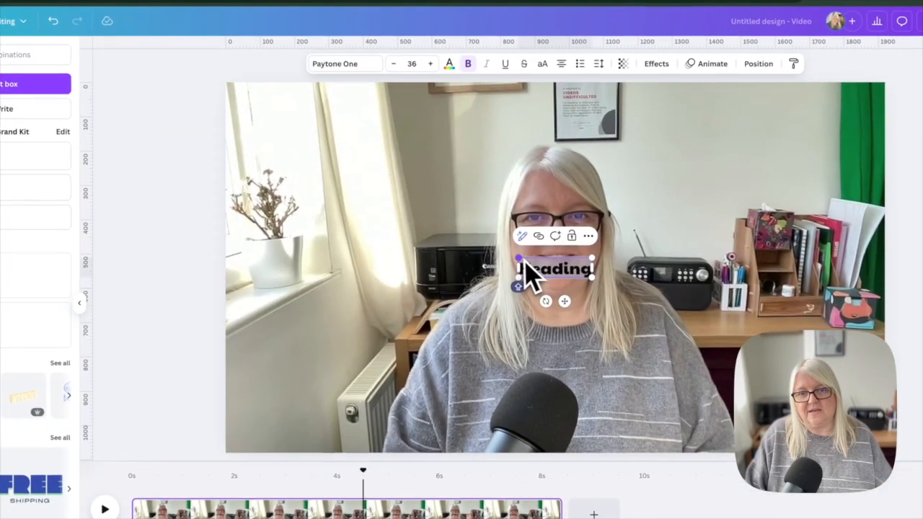
pyautogui.moveTo(544, 268); pyautogui.dragTo(346, 185)
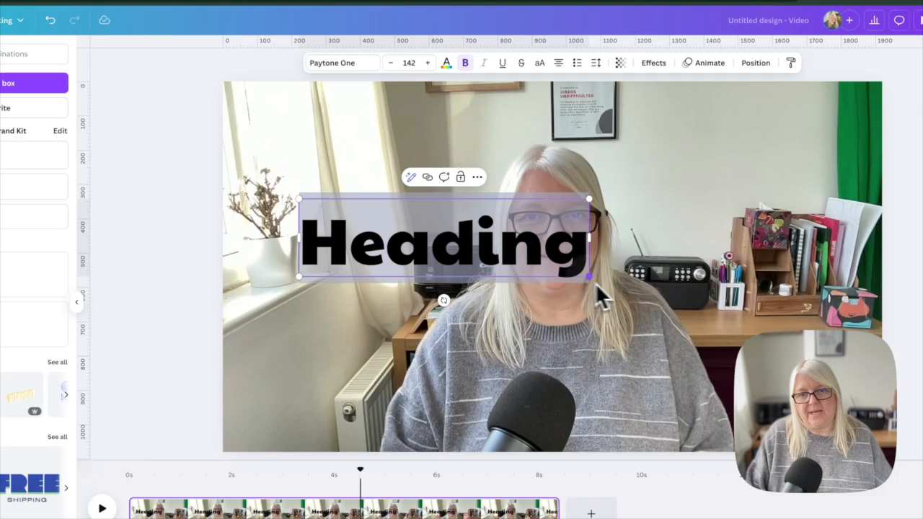
pyautogui.moveTo(591, 279); pyautogui.dragTo(735, 350)
pyautogui.moveTo(634, 317); pyautogui.dragTo(654, 328)
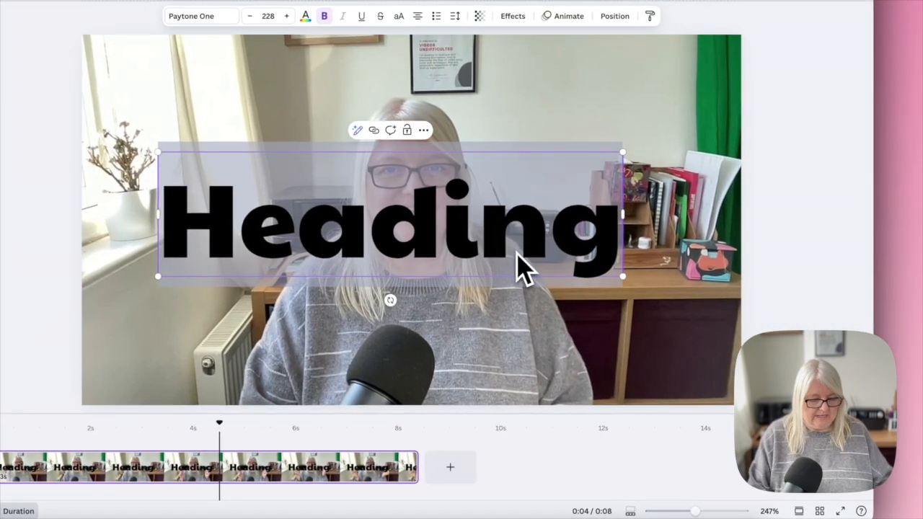
# - Replace the heading text with FEBRUARY and give it the off-white brand colour
pyautogui.write('FEBRUARY')
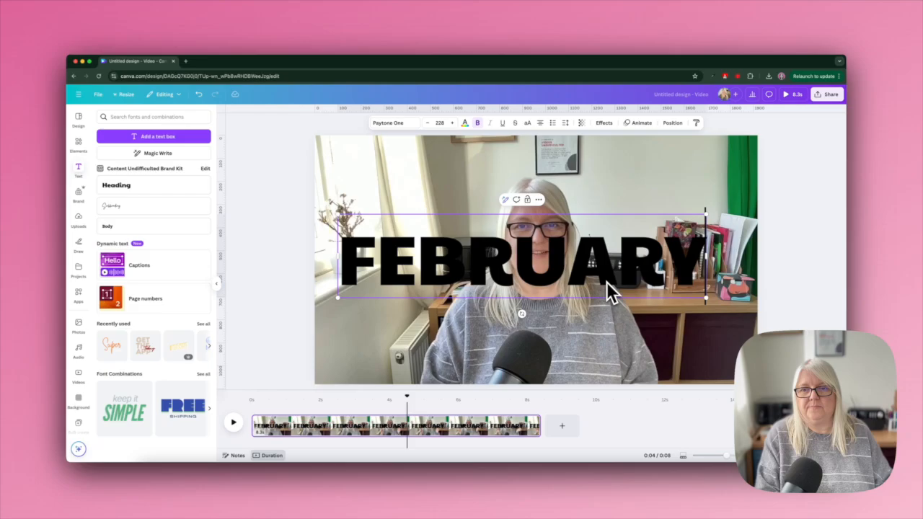
pyautogui.press('super+a')
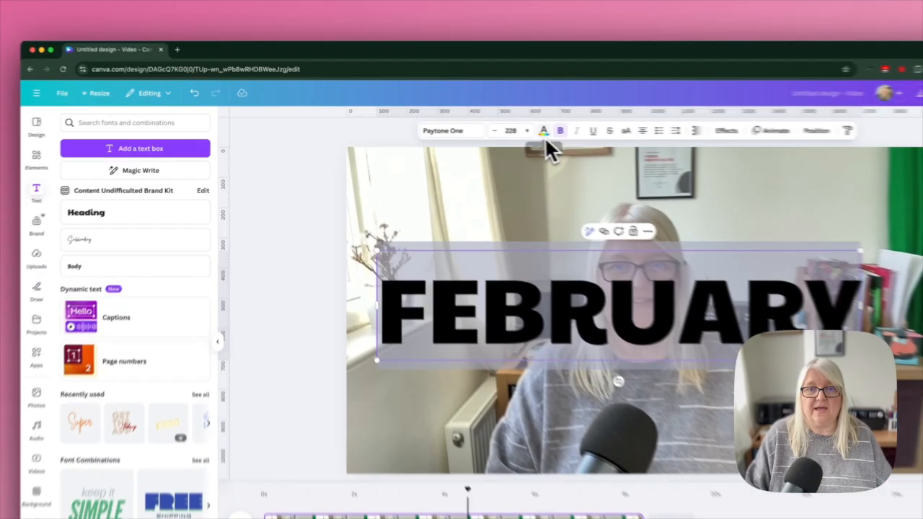
pyautogui.click(469, 127)
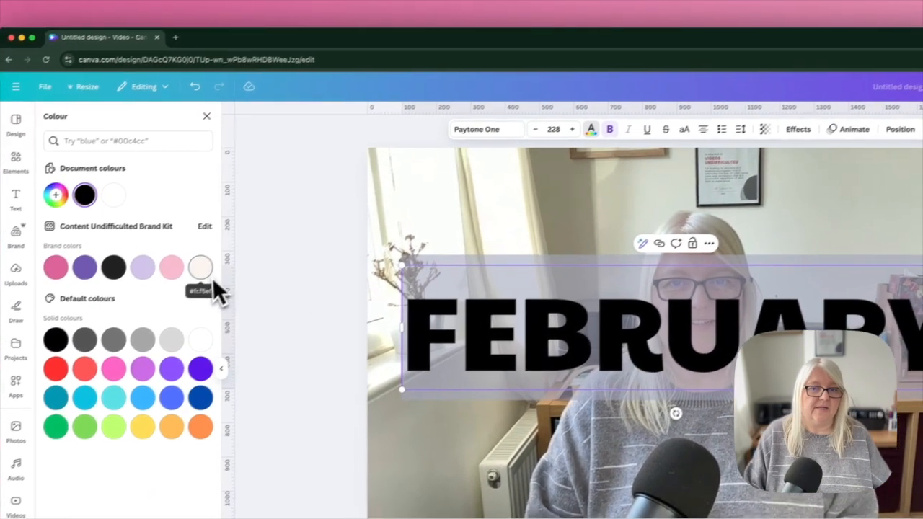
pyautogui.click(207, 271)
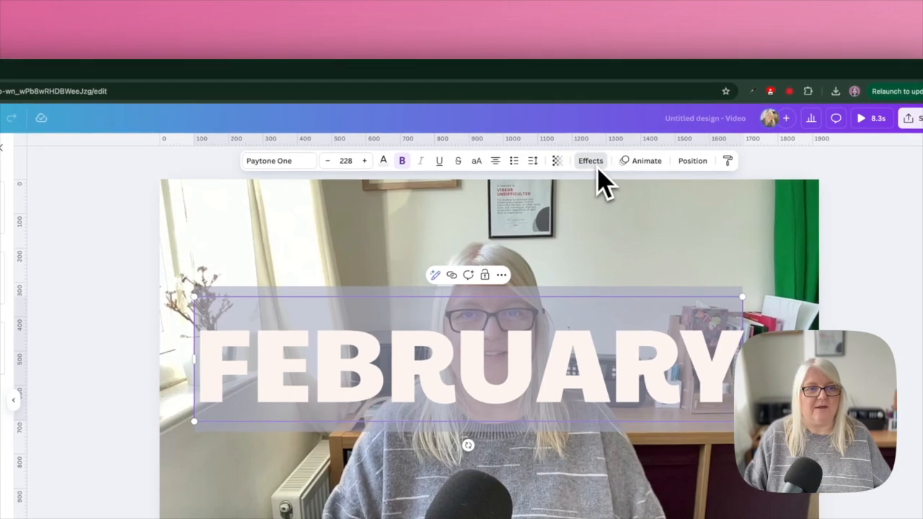
# - Give the FEBRUARY heading an Outline effect in the brand black with thickness 24, and move it up over the top of the presenter's head
pyautogui.click(596, 170)
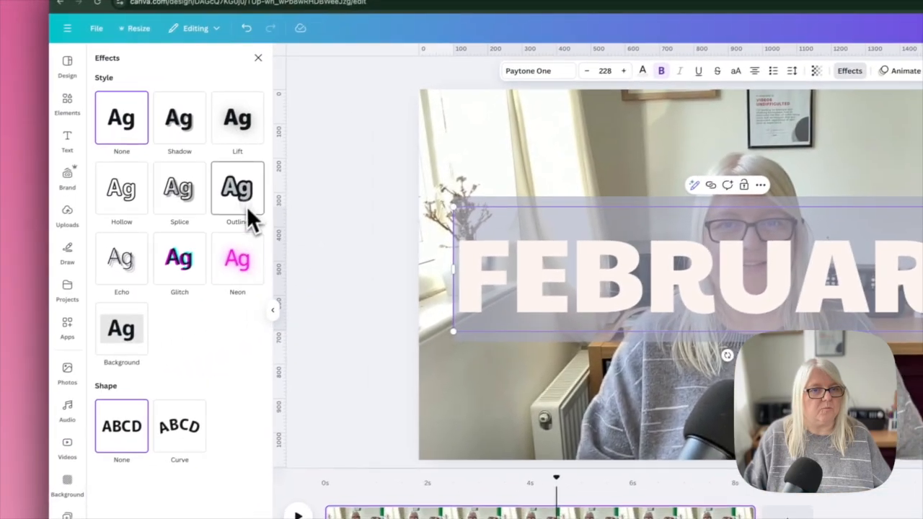
pyautogui.click(0, 279)
pyautogui.click(264, 277)
pyautogui.click(180, 372)
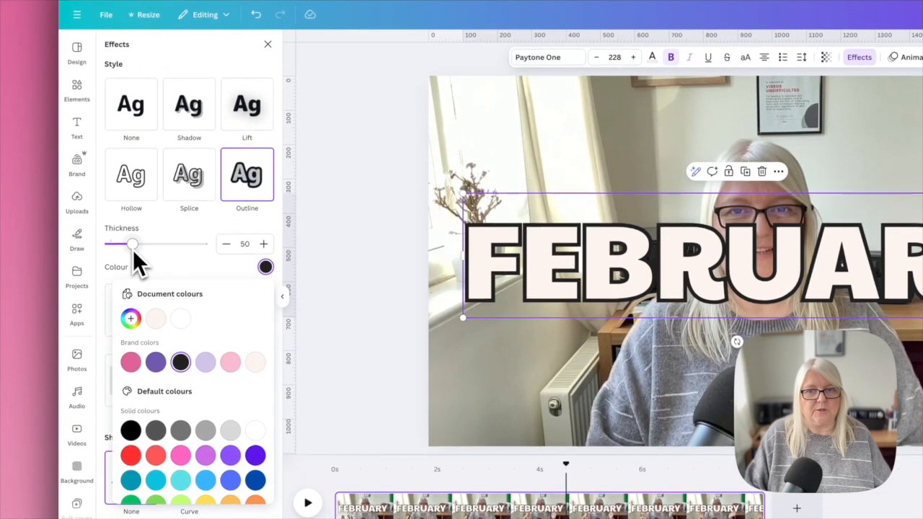
pyautogui.moveTo(133, 249); pyautogui.dragTo(123, 257)
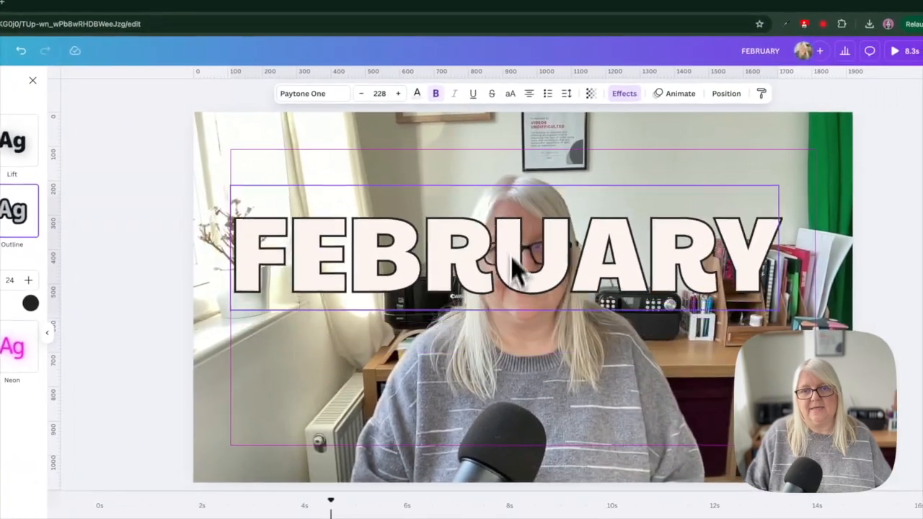
pyautogui.moveTo(515, 270); pyautogui.dragTo(546, 200)
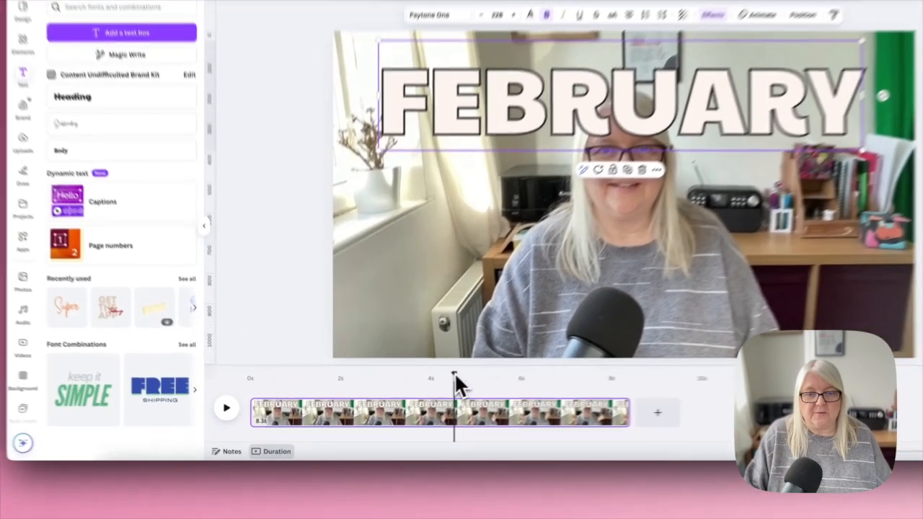
# - Play the video from just before 2 seconds to find where the text should go behind the presenter, and split the page at about 5.6 seconds
pyautogui.moveTo(413, 398); pyautogui.dragTo(354, 408)
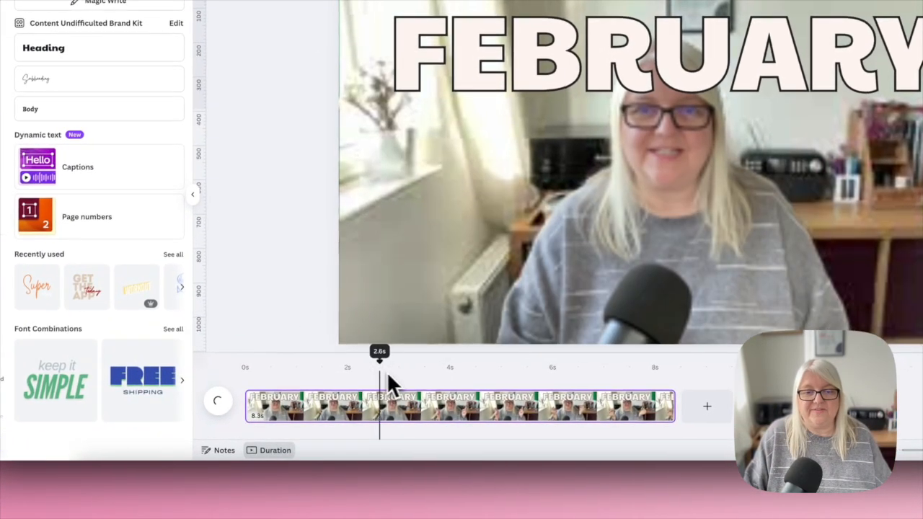
pyautogui.moveTo(388, 375); pyautogui.dragTo(339, 376)
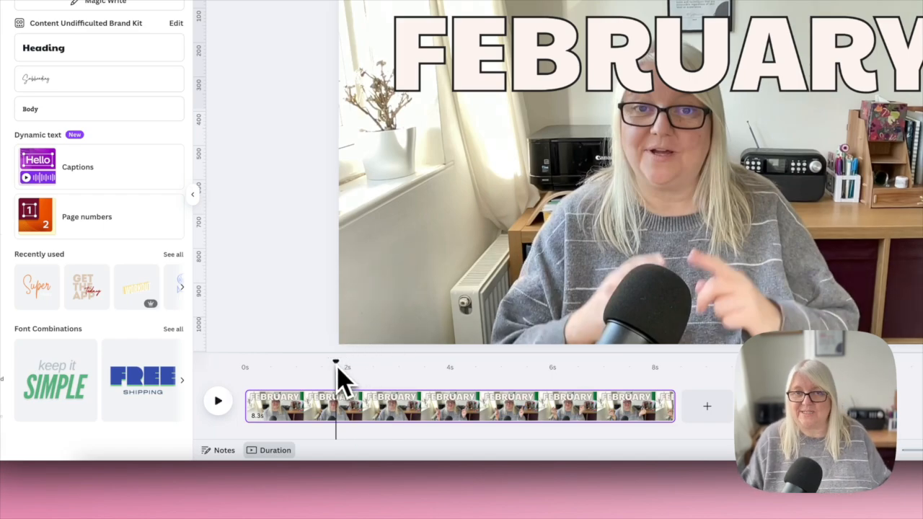
pyautogui.press('space')
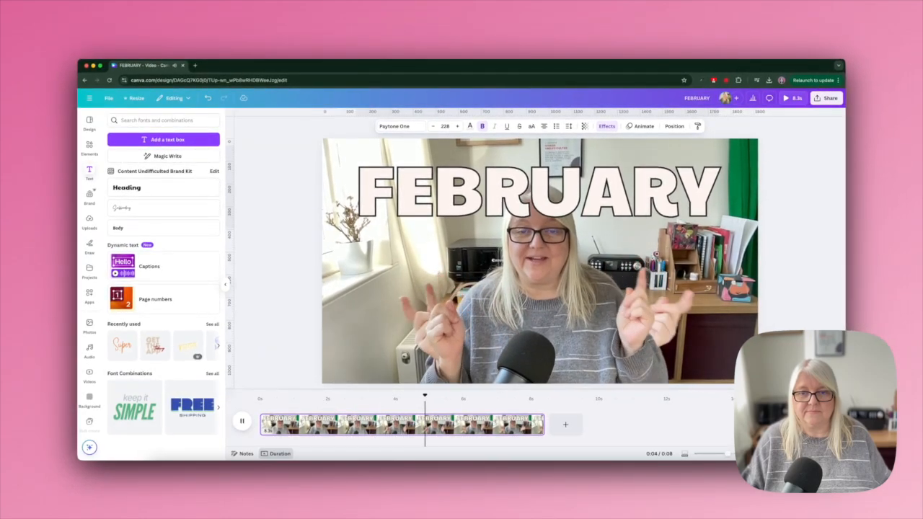
pyautogui.press('space')
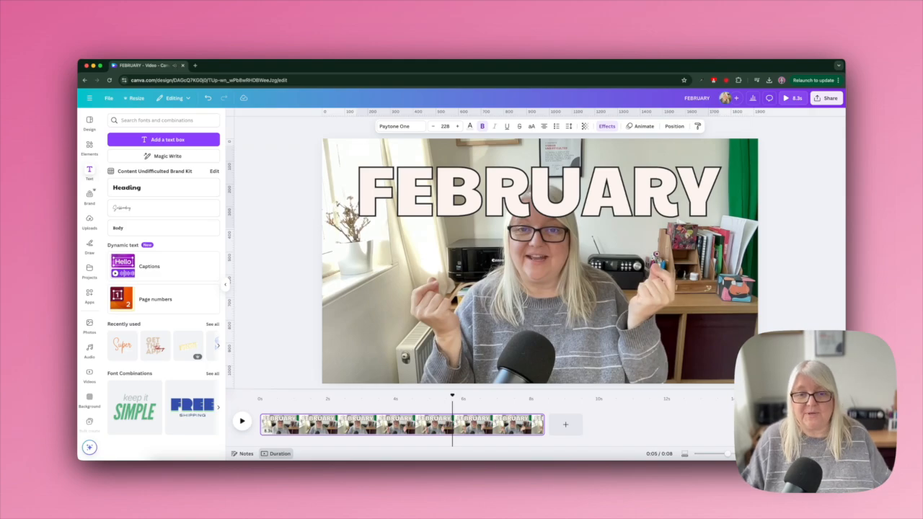
pyautogui.press('s')
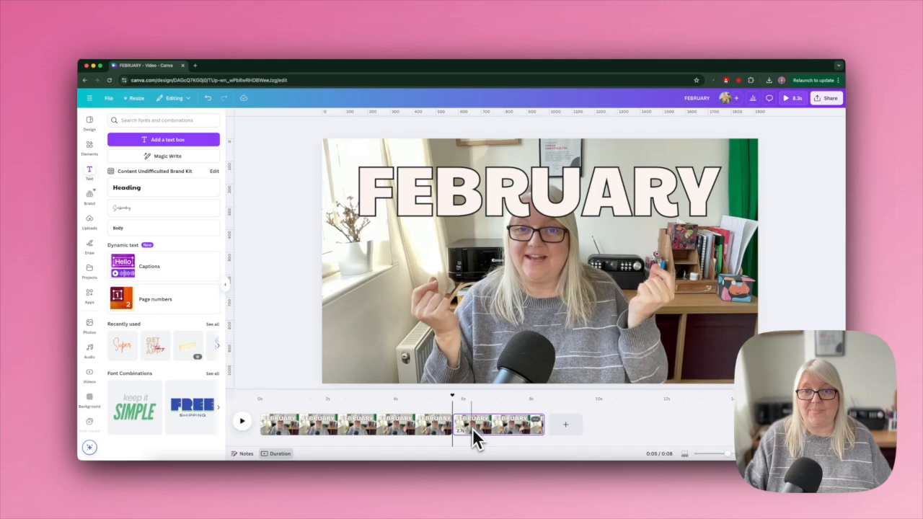
# - In the second section, move the FEBRUARY layer between the presenter cutout and the background video, and review the transition across the split
pyautogui.click(496, 193)
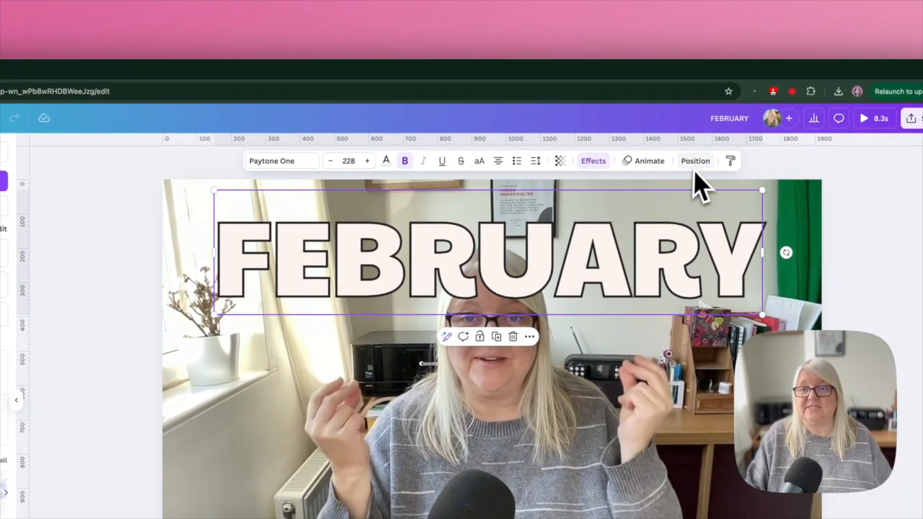
pyautogui.click(696, 162)
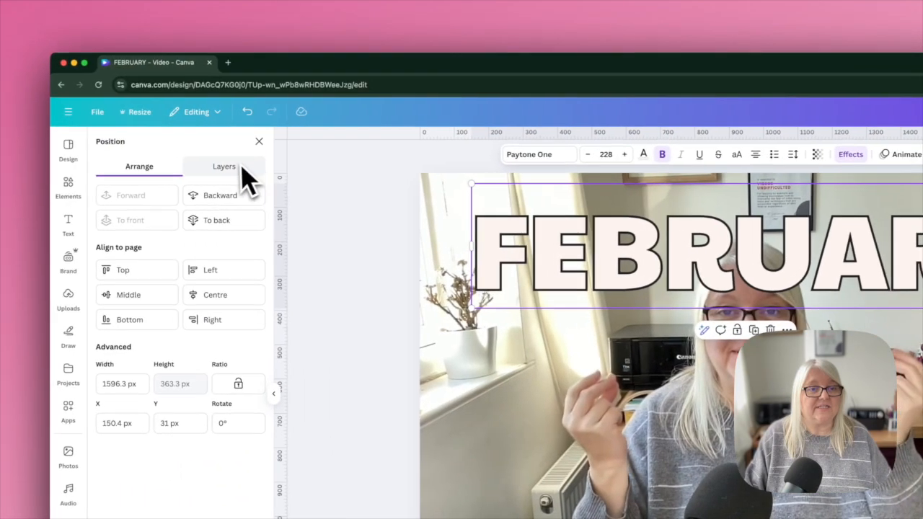
pyautogui.click(234, 166)
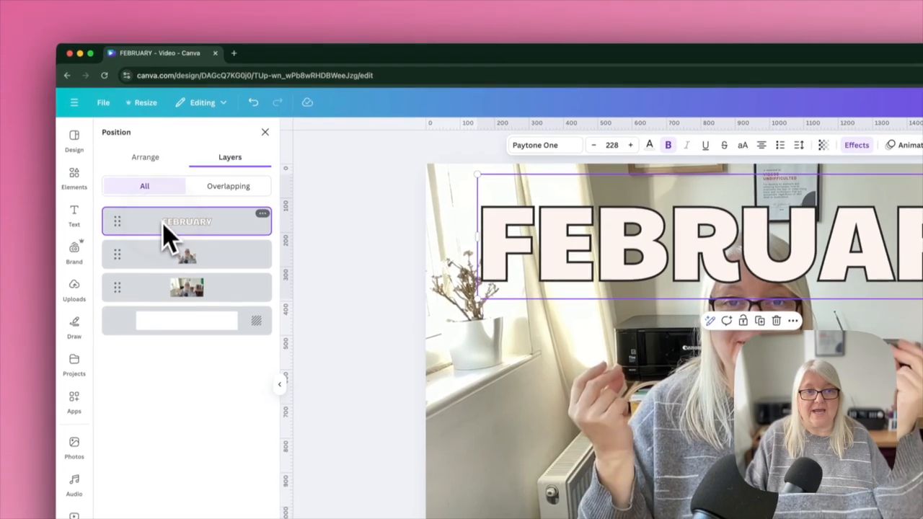
pyautogui.moveTo(162, 224); pyautogui.dragTo(164, 254)
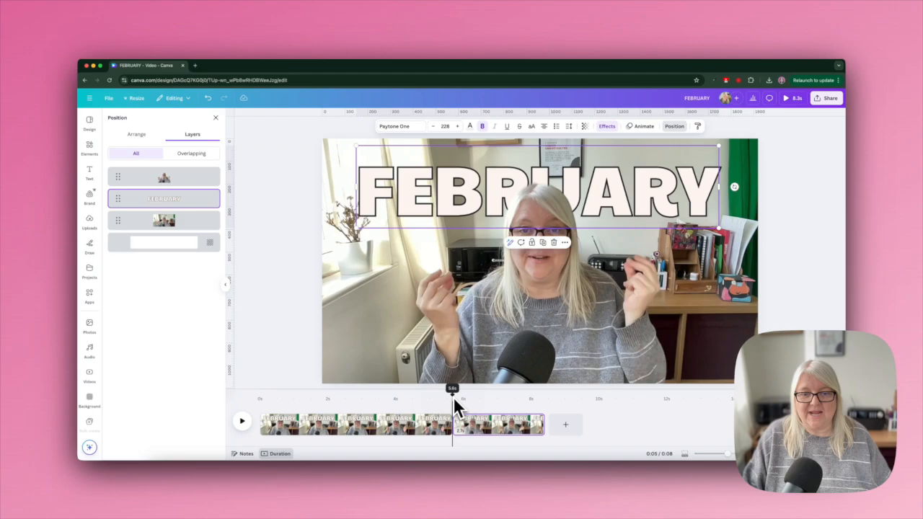
pyautogui.moveTo(452, 396); pyautogui.dragTo(334, 395)
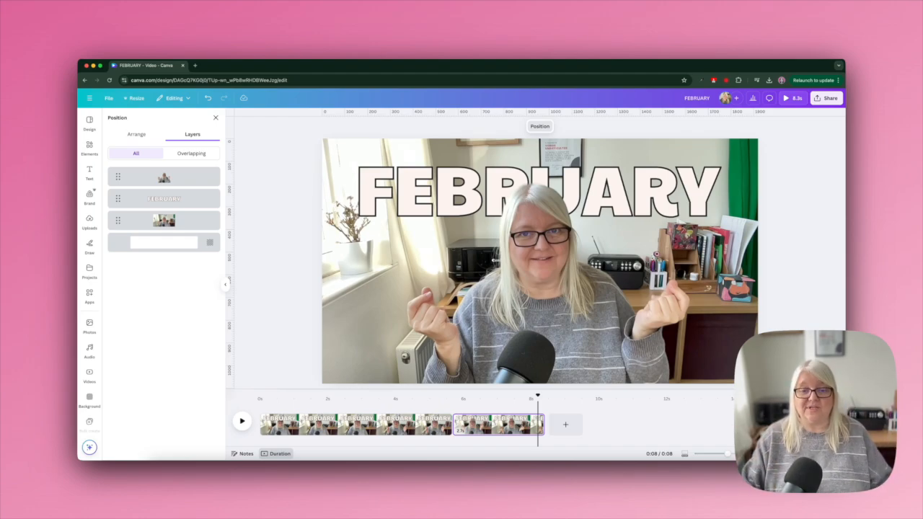
pyautogui.click(538, 396)
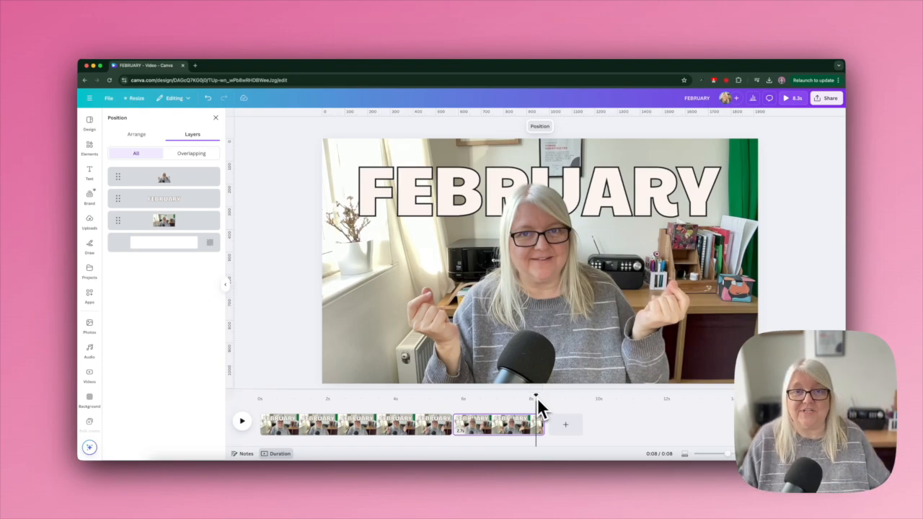